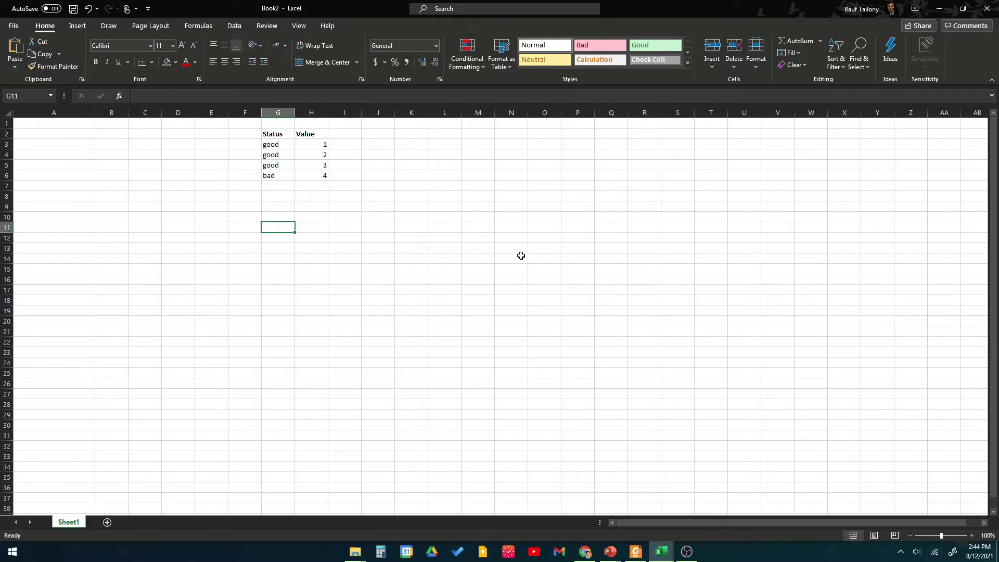
Step: Check the sums of the Value cells H3:H6 and H3:H5, then return to G9
click(279, 207)
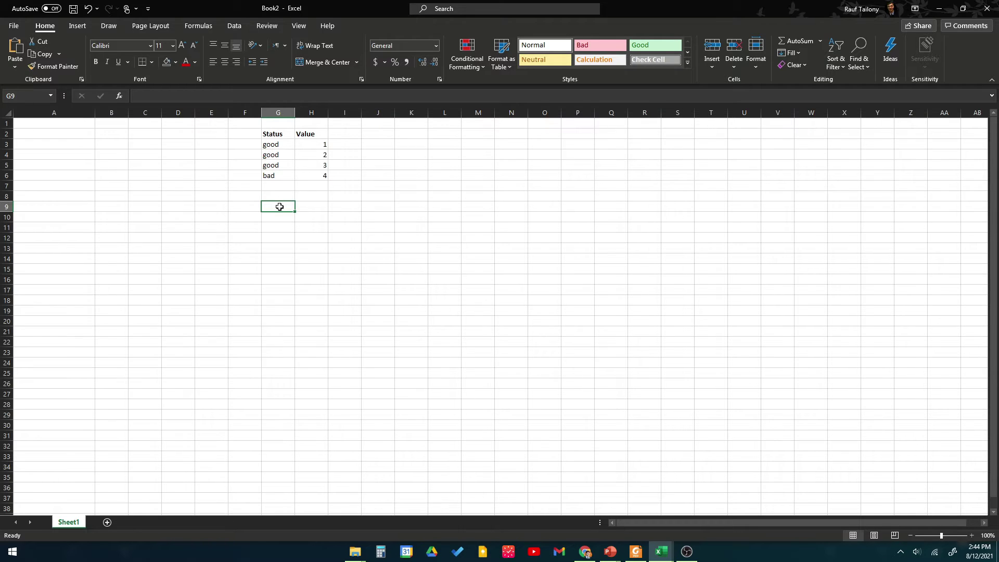
drag(305, 145, 313, 174)
click(313, 197)
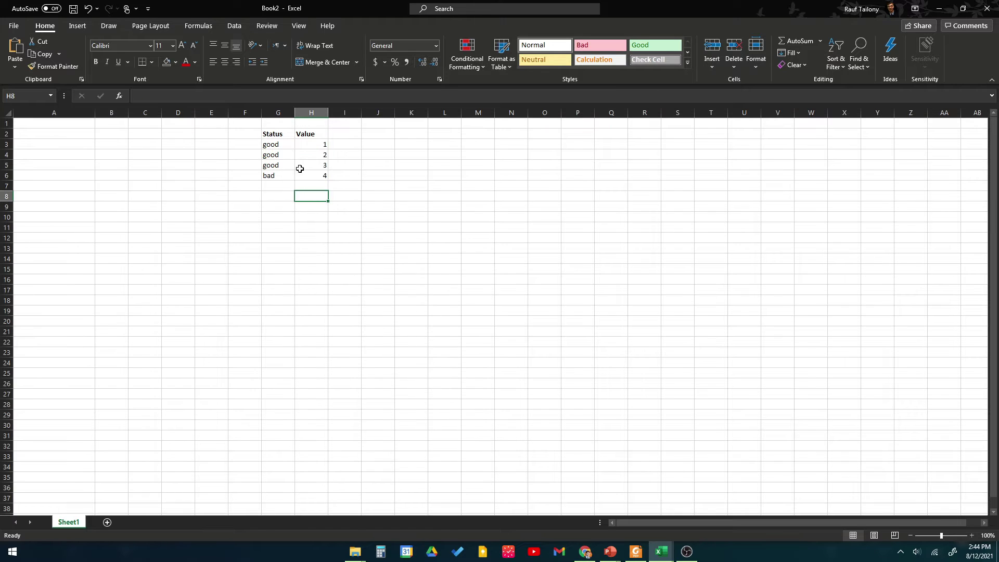
drag(312, 145, 312, 173)
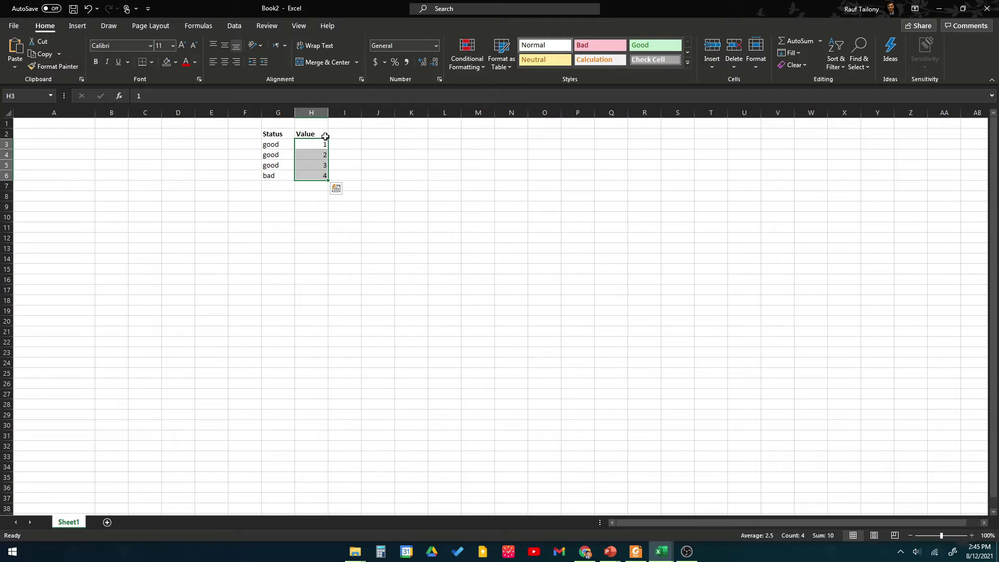
click(283, 207)
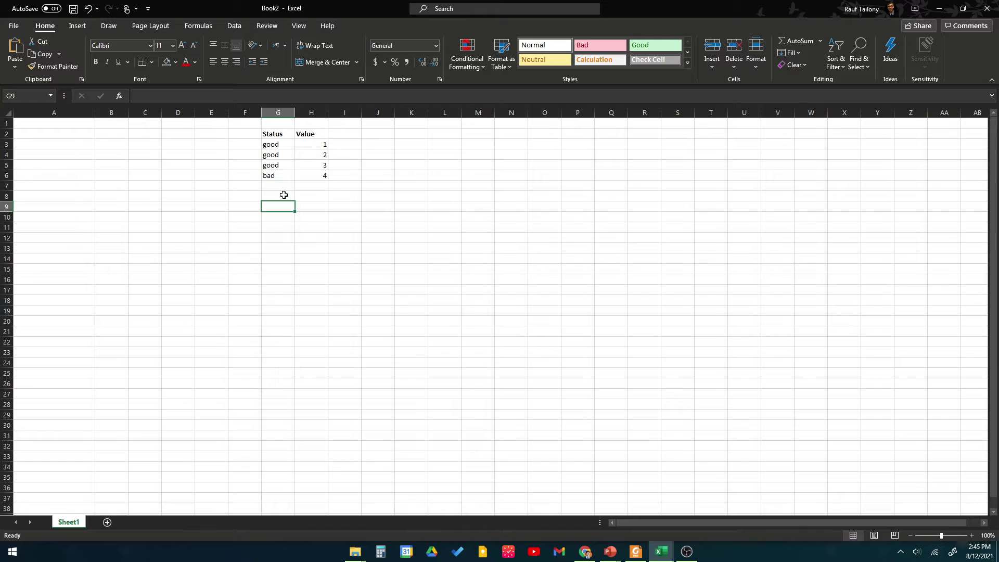
click(283, 198)
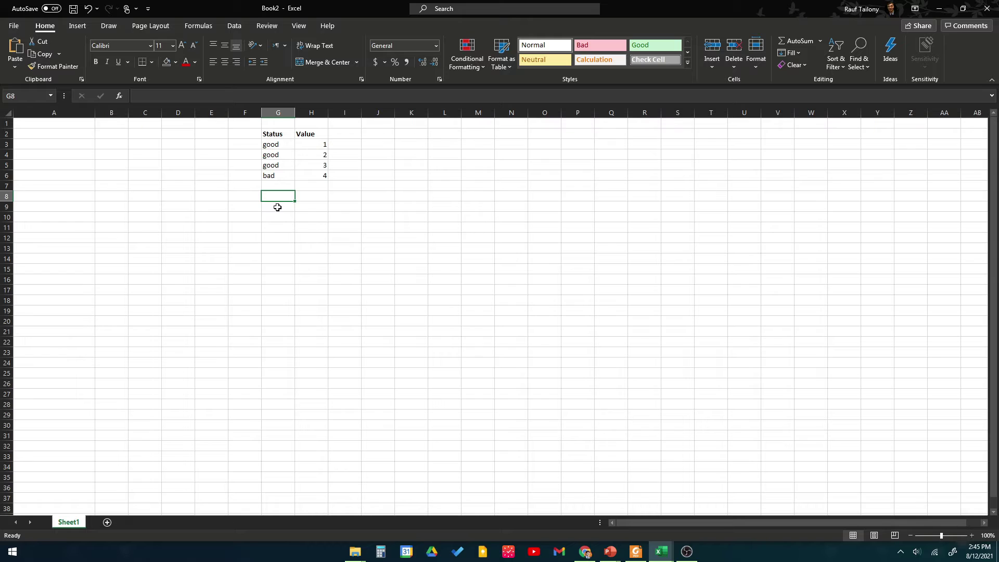
click(277, 208)
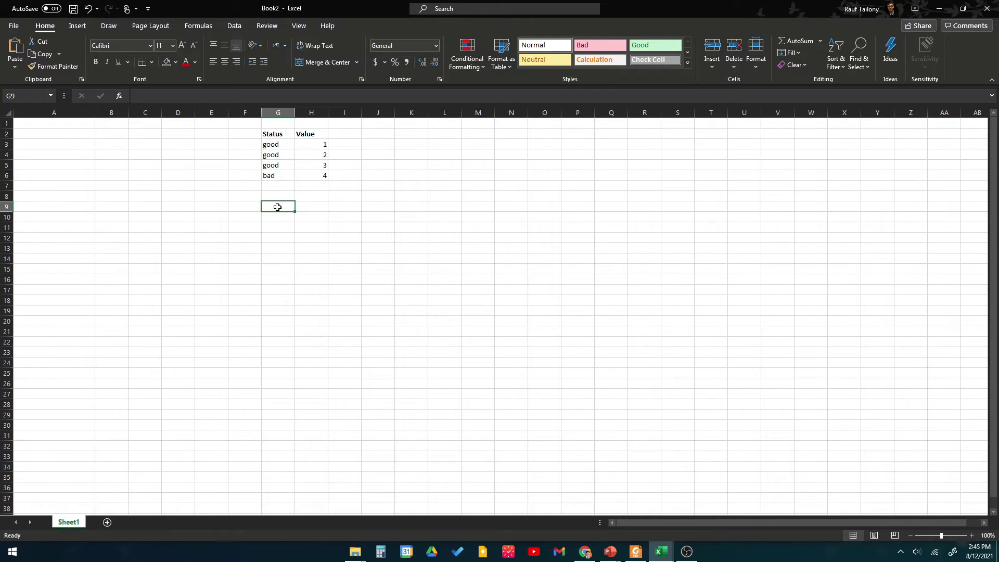
Step: Enter =SUMIF(G3:G6,"") in G9 with empty criteria, giving 0
text(==)
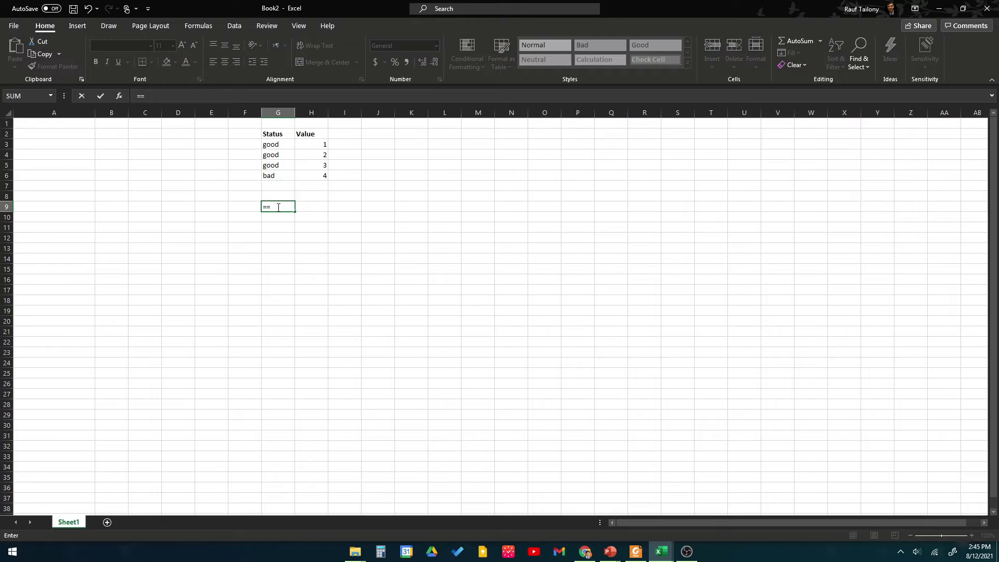
key(BackSpace)
text(s)
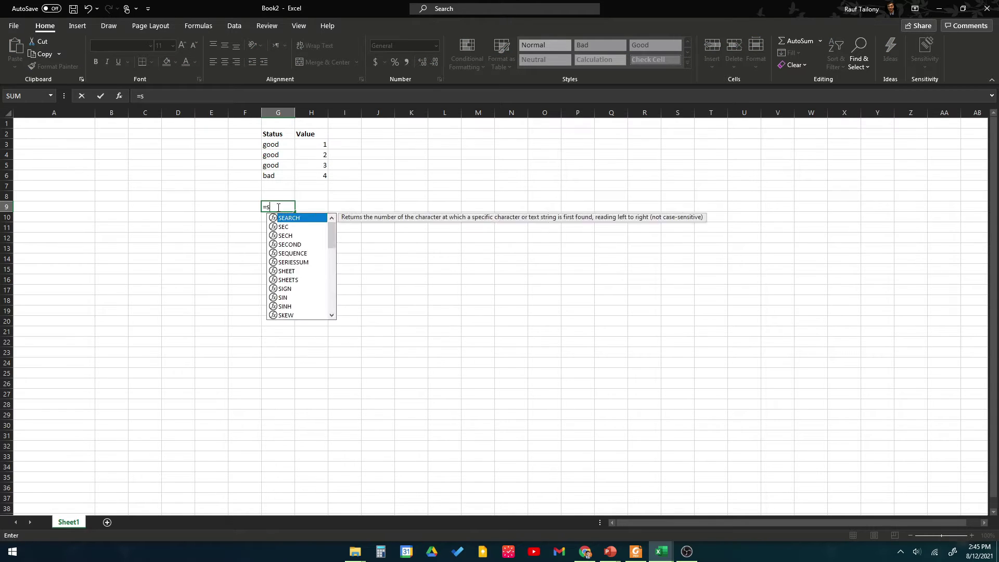
text(umif)
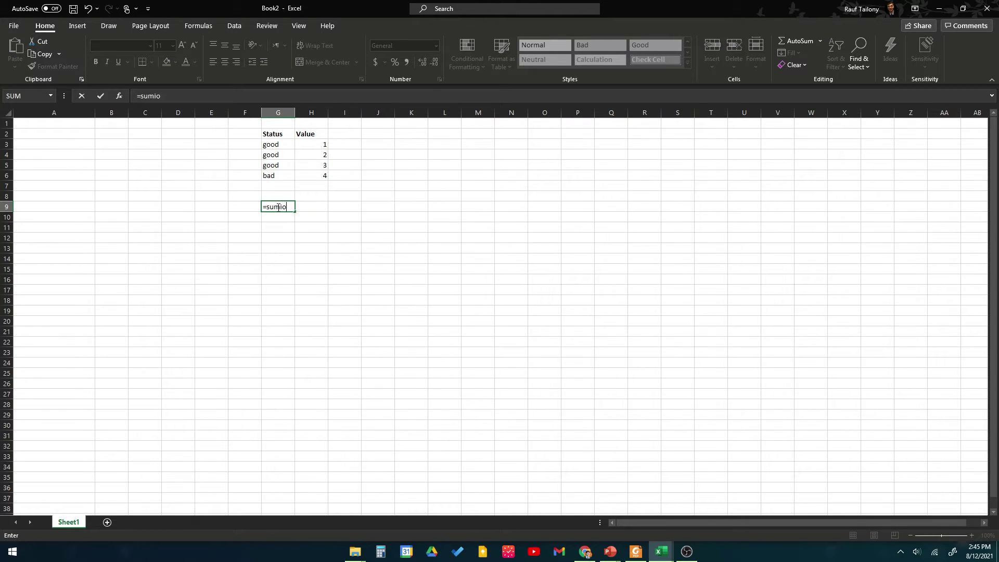
text(()
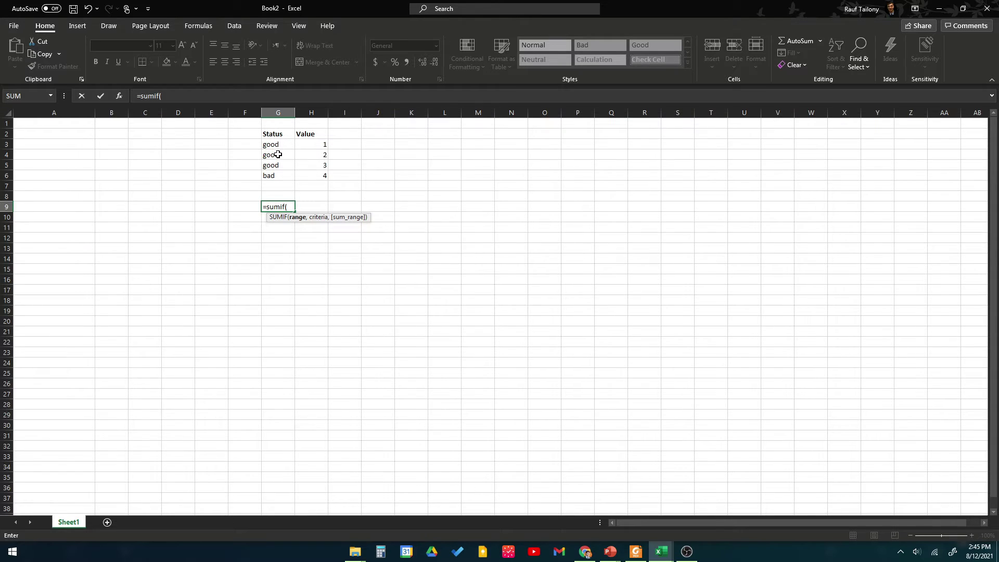
drag(272, 145, 276, 174)
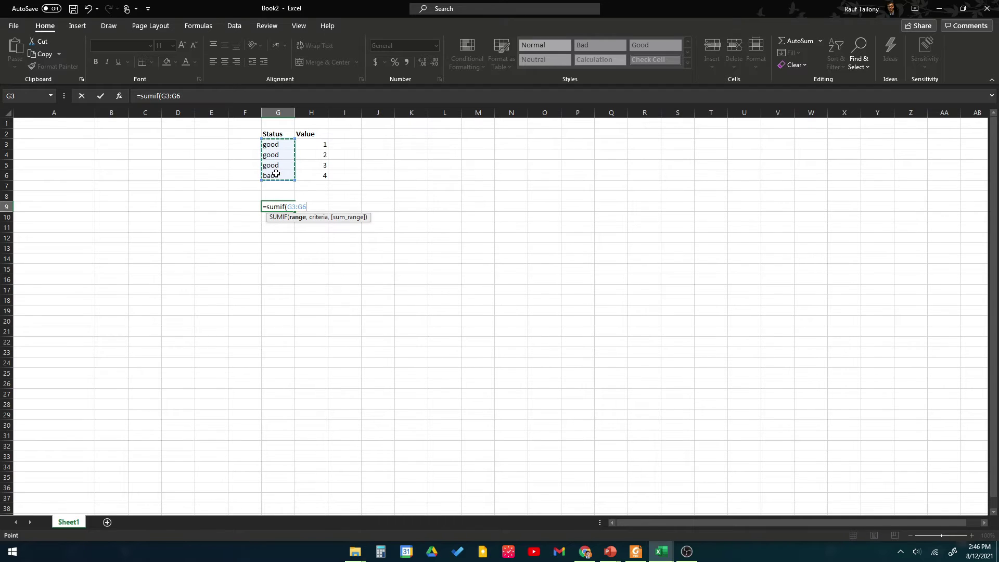
text(,"")
key(Left)
key(Right)
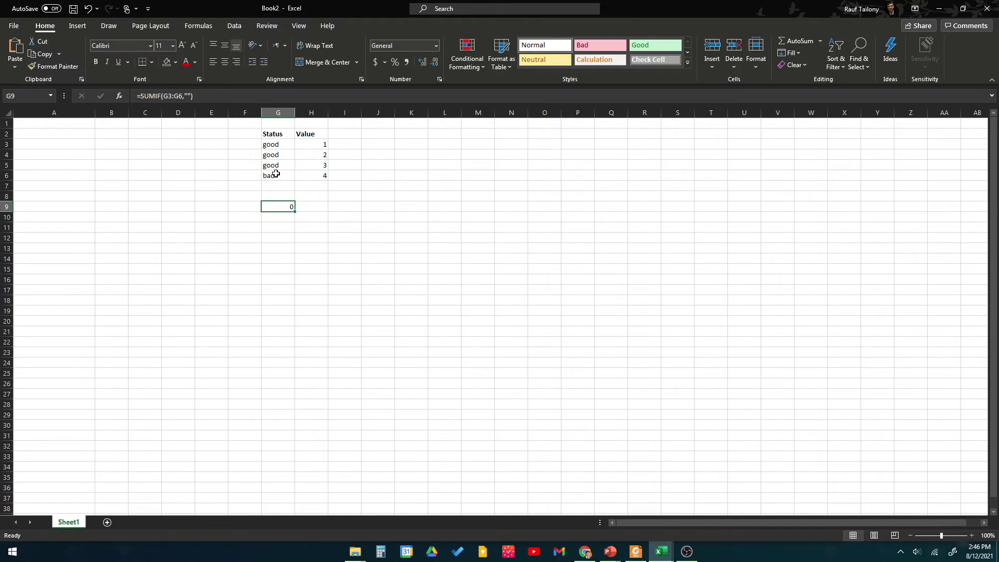
Step: Make "good" G9's SUMIF criteria and add a comma for the sum range
click(186, 96)
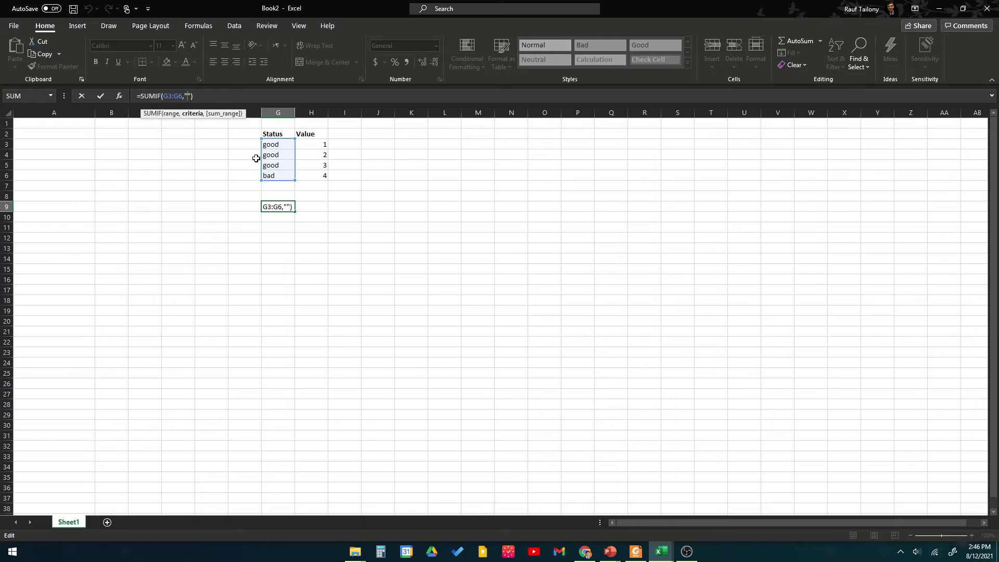
text(good)
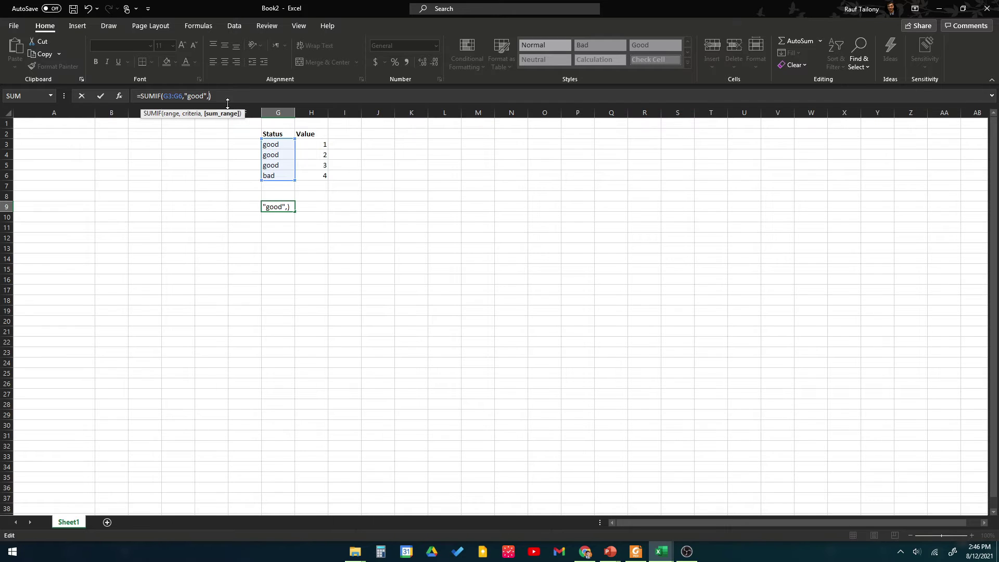
key(Right)
text(,)
Step: Complete G9 as =SUMIF(G3:G6,"good",H3:H6), which returns 6
click(318, 144)
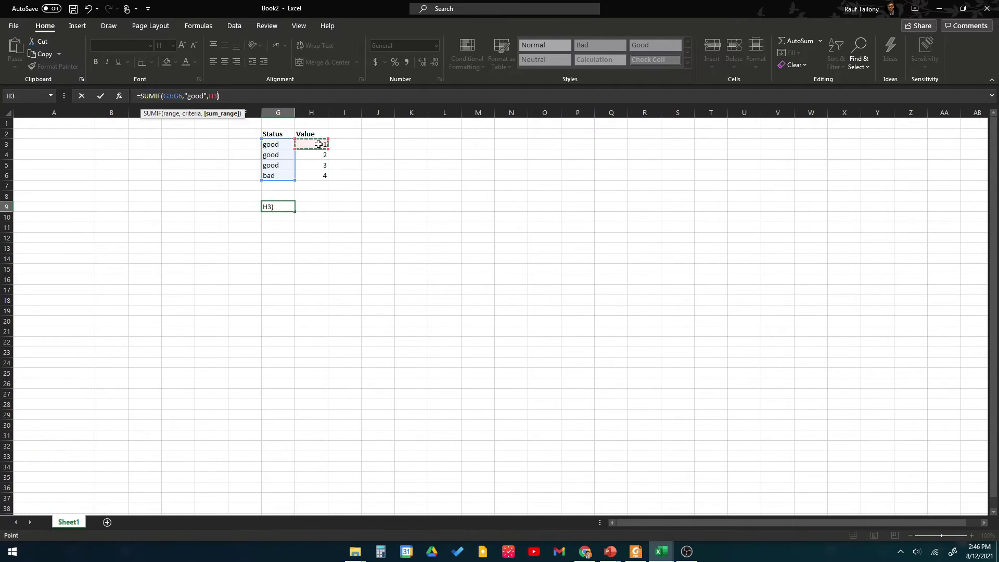
drag(318, 145, 315, 176)
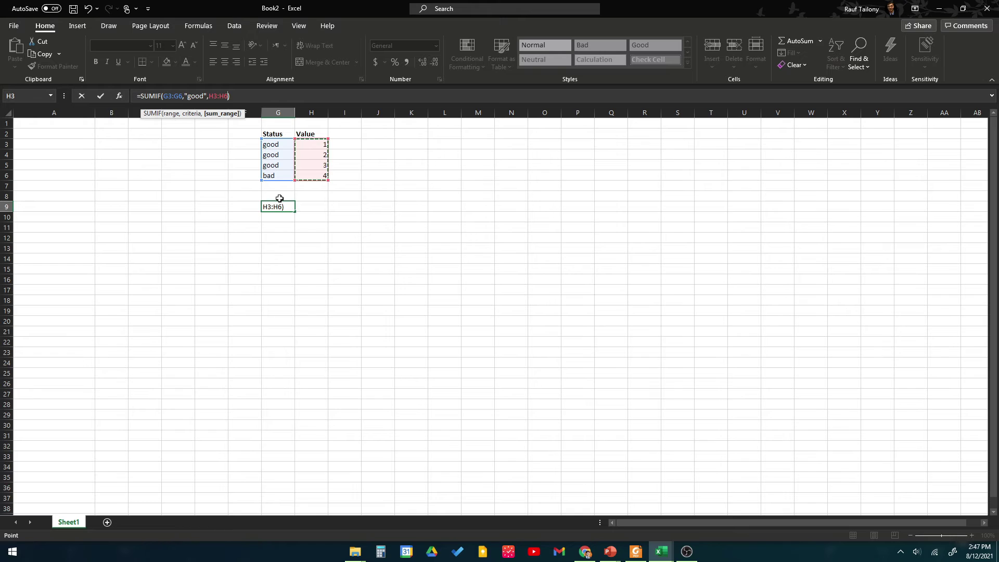
key(Return)
click(285, 208)
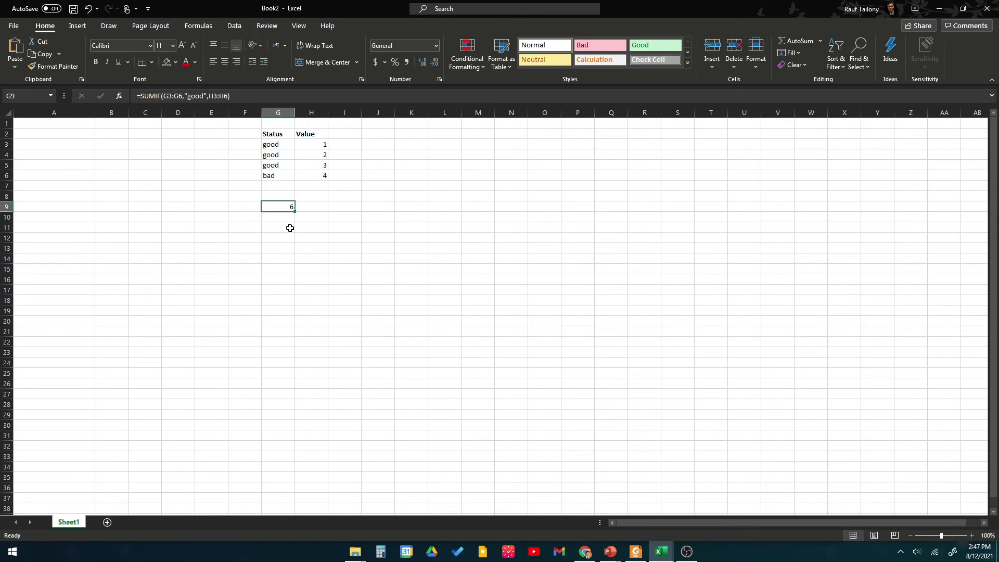
Step: Change the status in G4 from good to bad
click(271, 164)
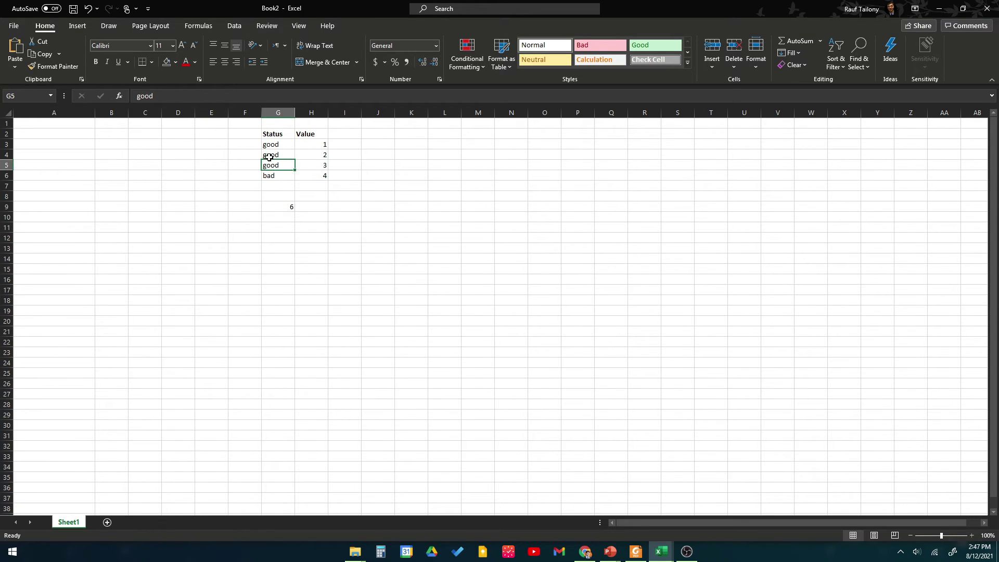
click(271, 156)
text(bad)
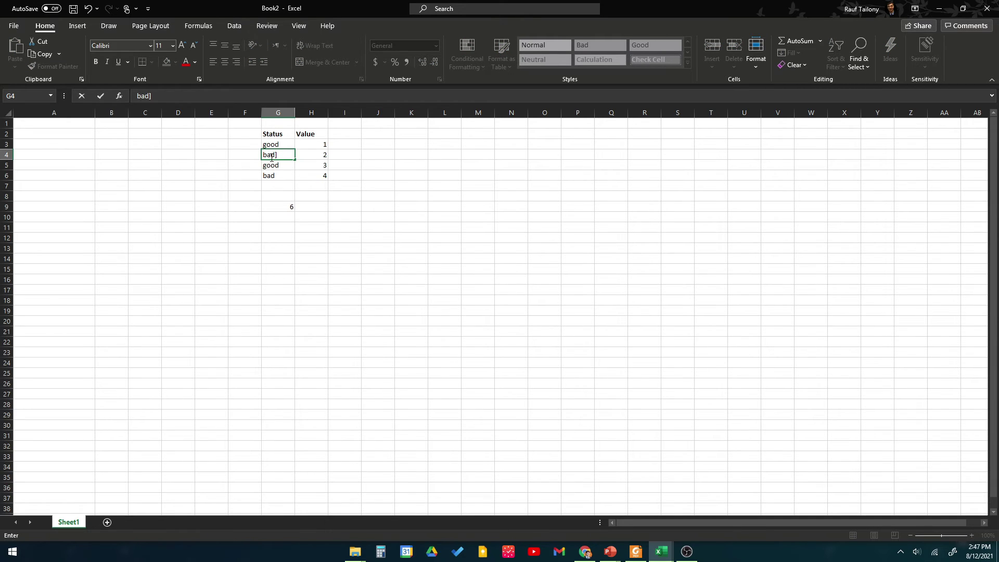
key(Return)
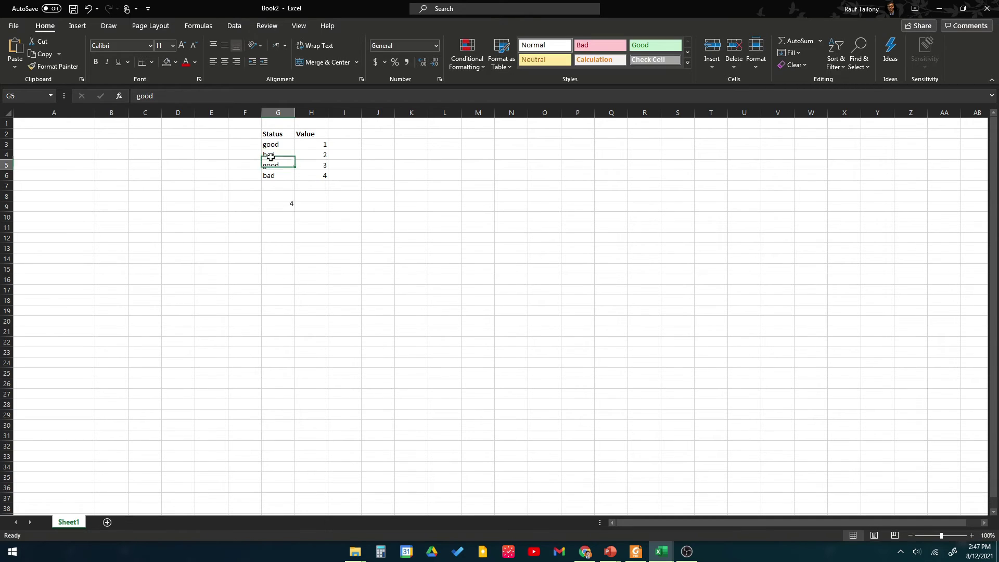
Step: Recommit G9's SUMIF formula so the good total now shows 4
click(288, 204)
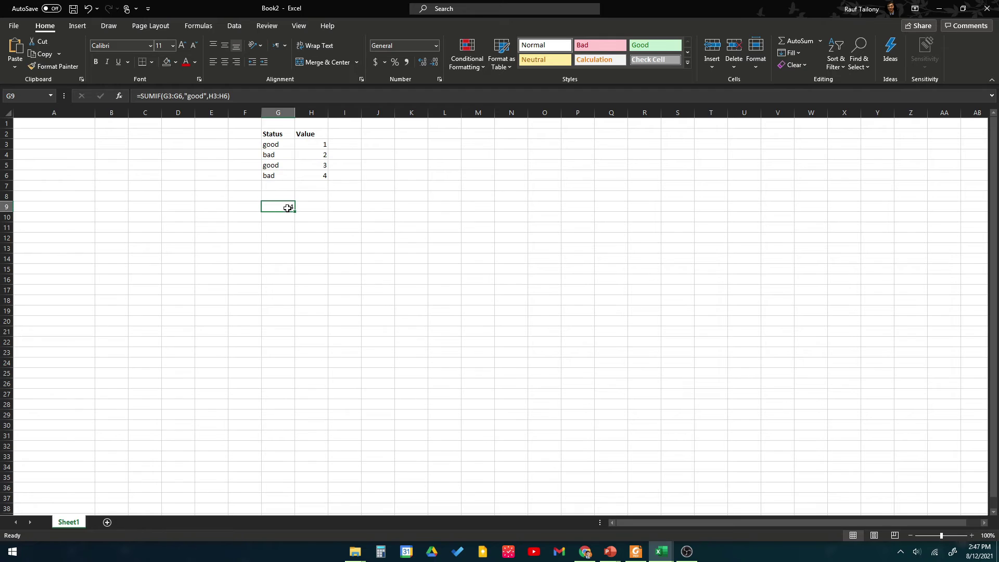
click(234, 94)
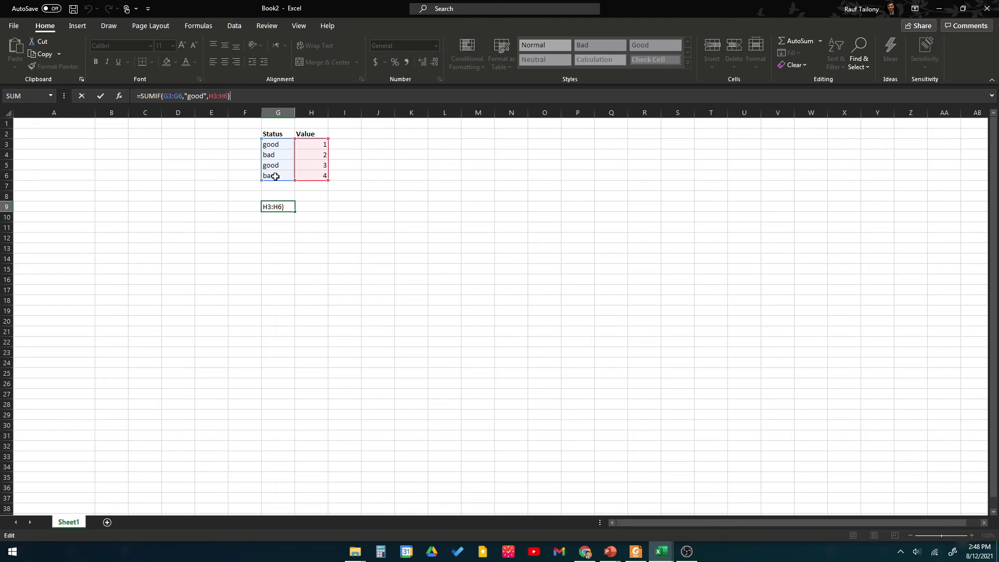
key(Return)
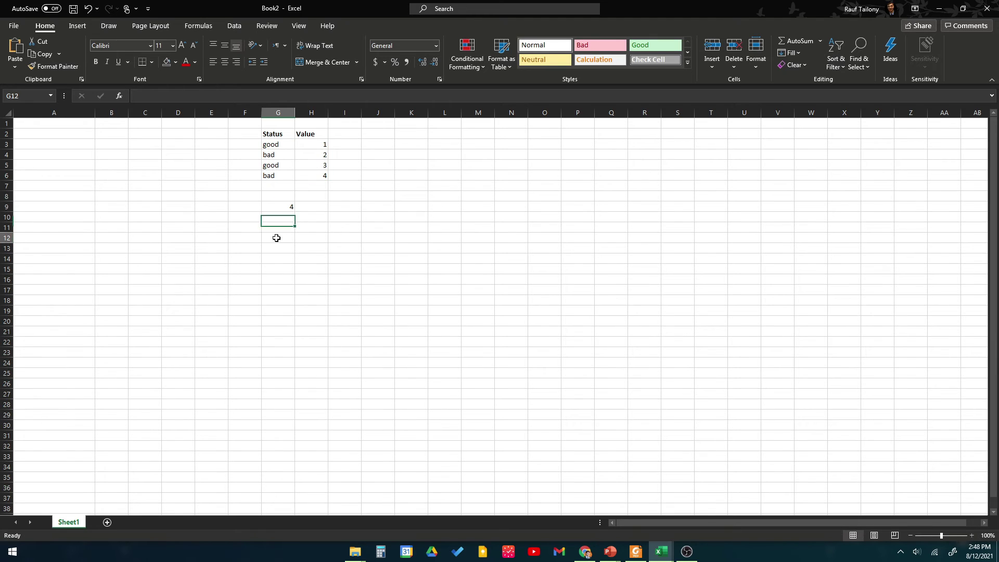
Step: Enter =SUMIF(G3:G6,"bad",H3:H6) in G12, totalling the bad rows to 6
click(276, 237)
text(=)
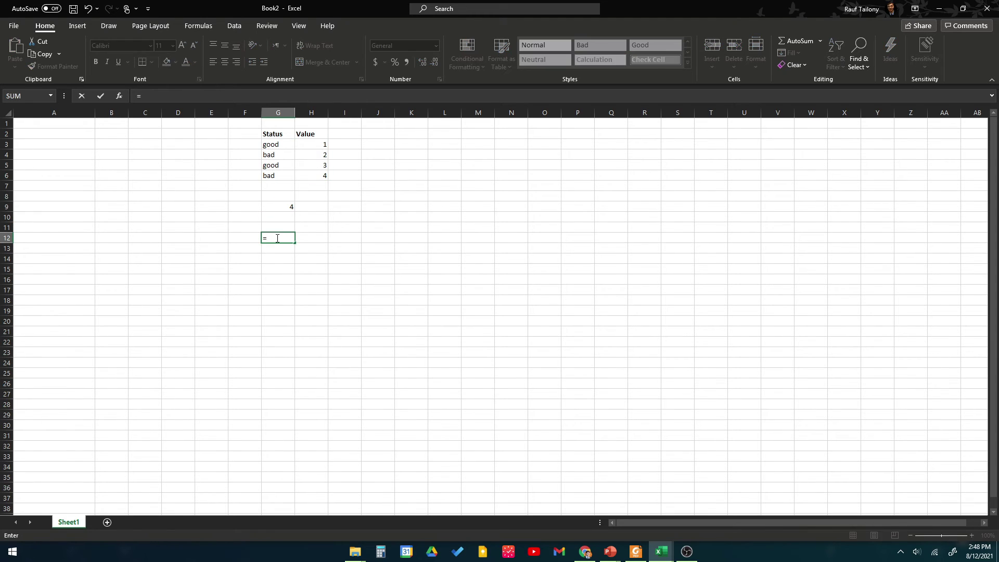
text(sumif)
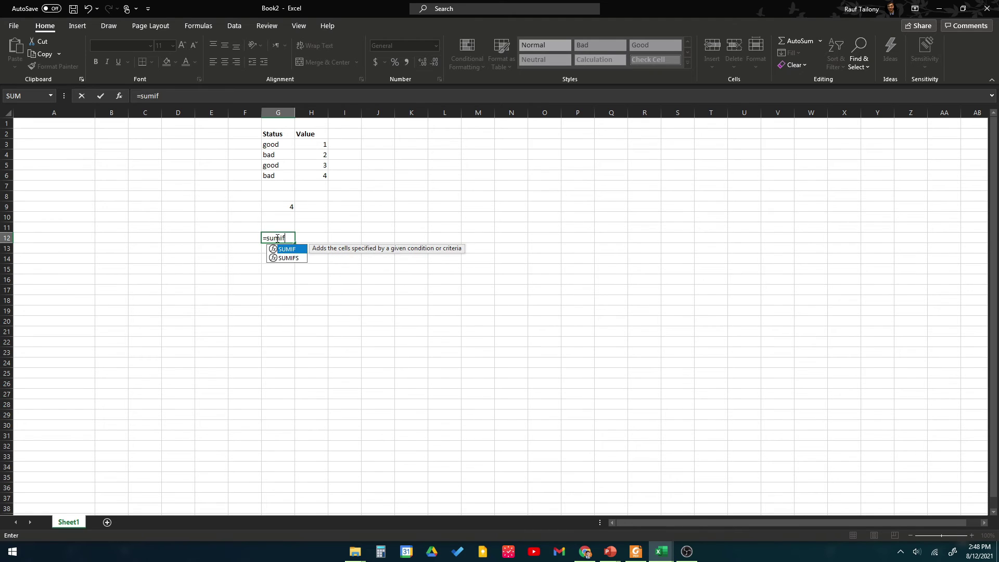
text(()
click(278, 143)
drag(278, 143, 275, 173)
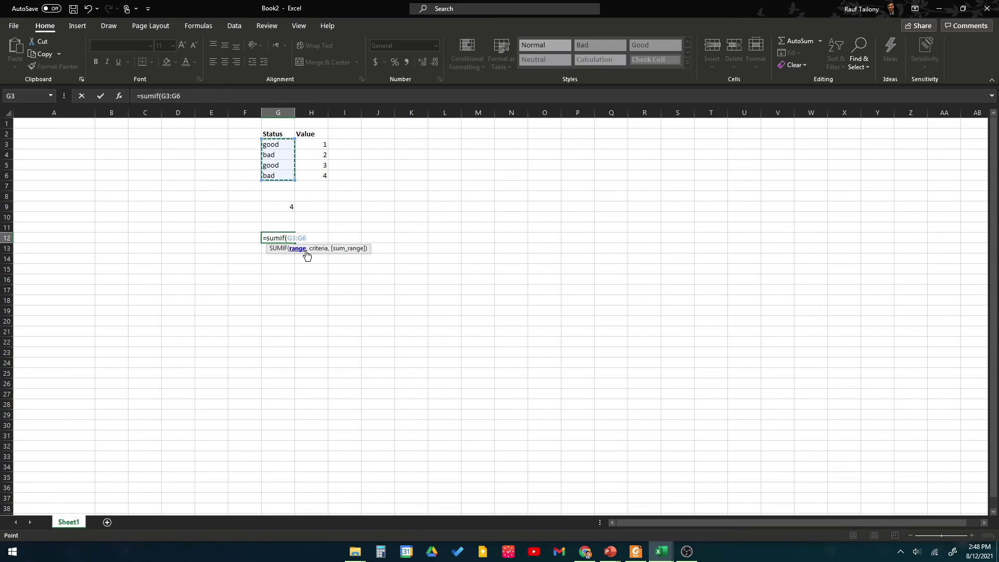
text(,)
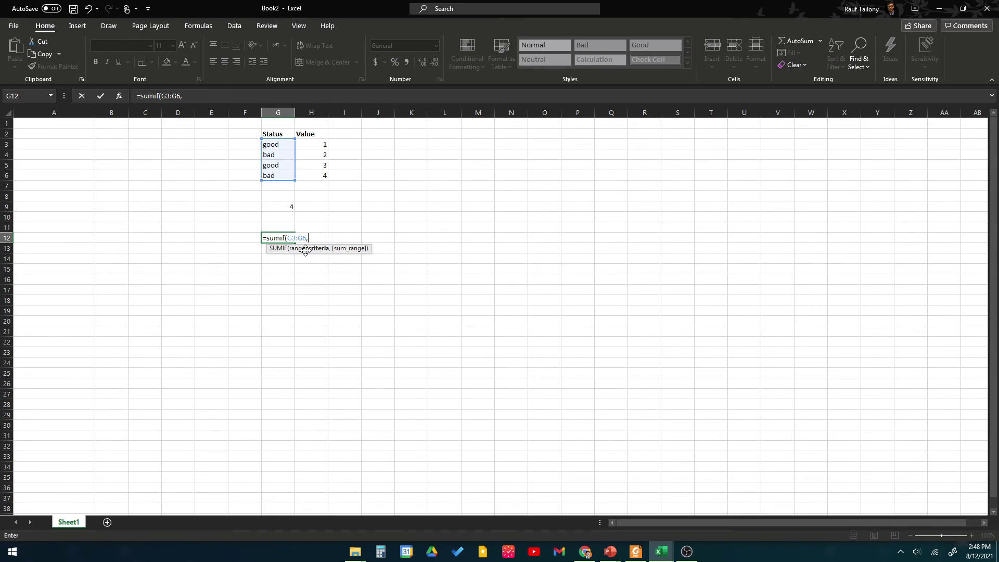
text("bad)
text(,)
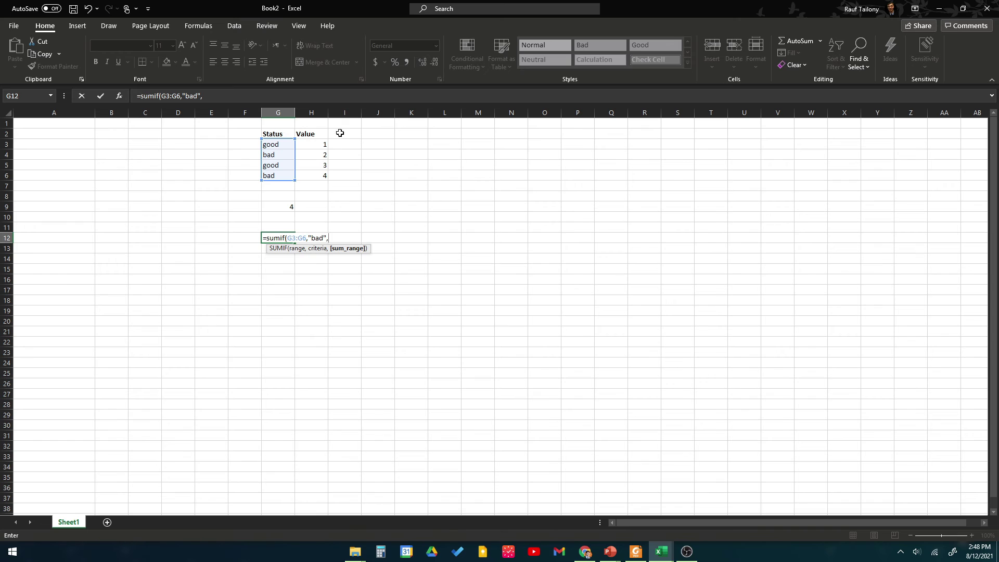
drag(317, 143, 310, 175)
text())
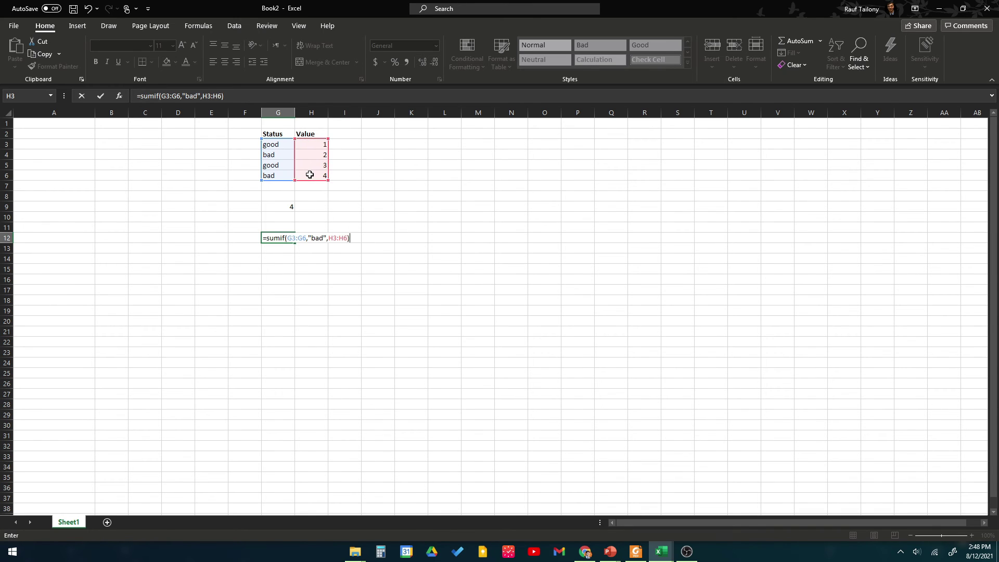
key(Return)
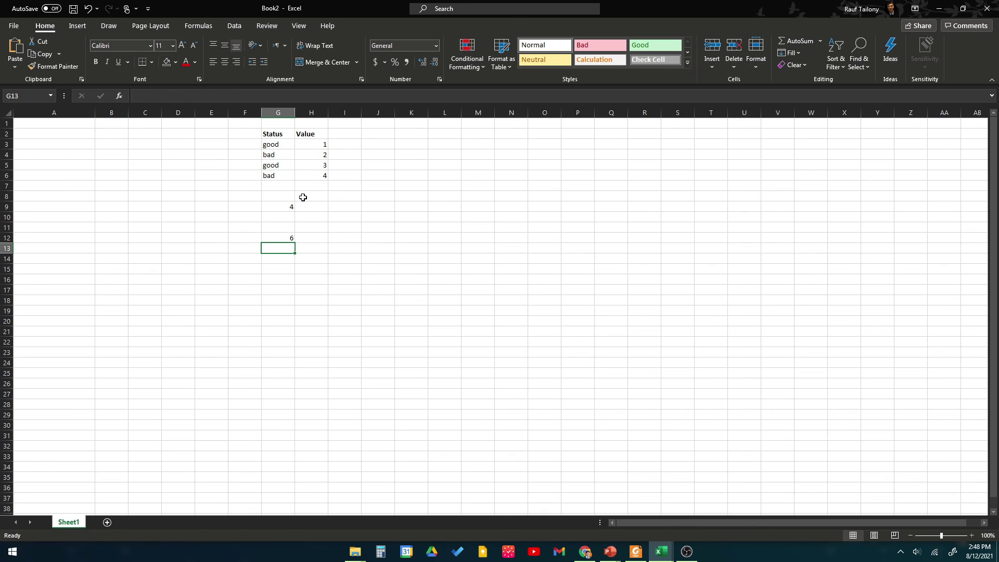
click(288, 238)
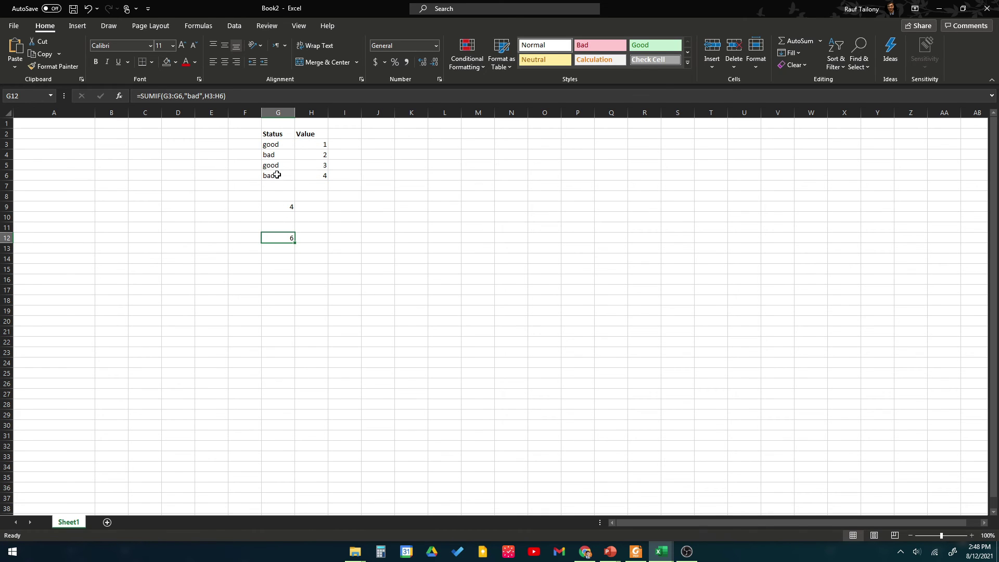
Step: Review the G12 and G9 totals, then edit G9's =SUMIF(G3:G6,"good",H3:H6) formula
drag(272, 177, 287, 482)
click(283, 155)
click(344, 238)
click(285, 238)
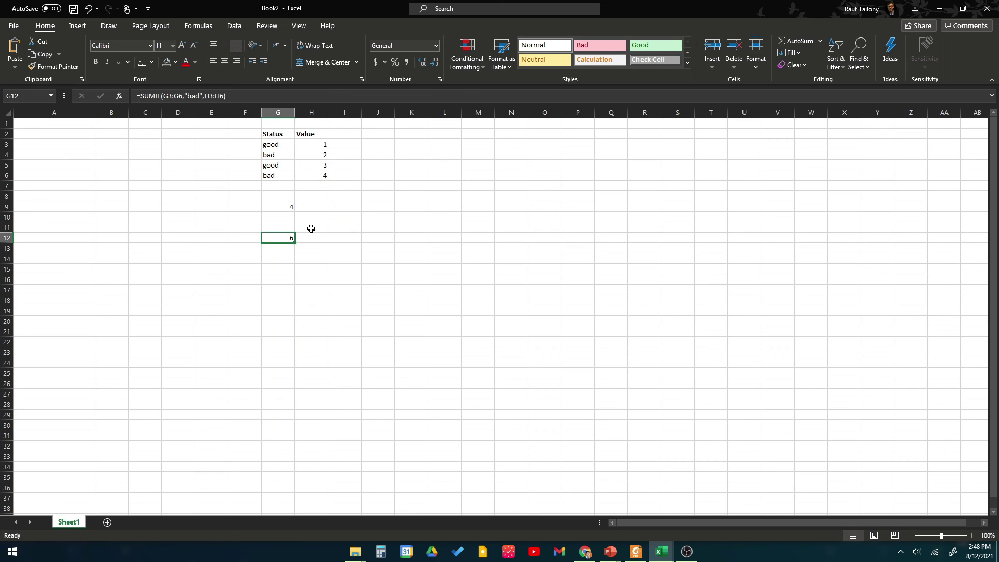
click(288, 209)
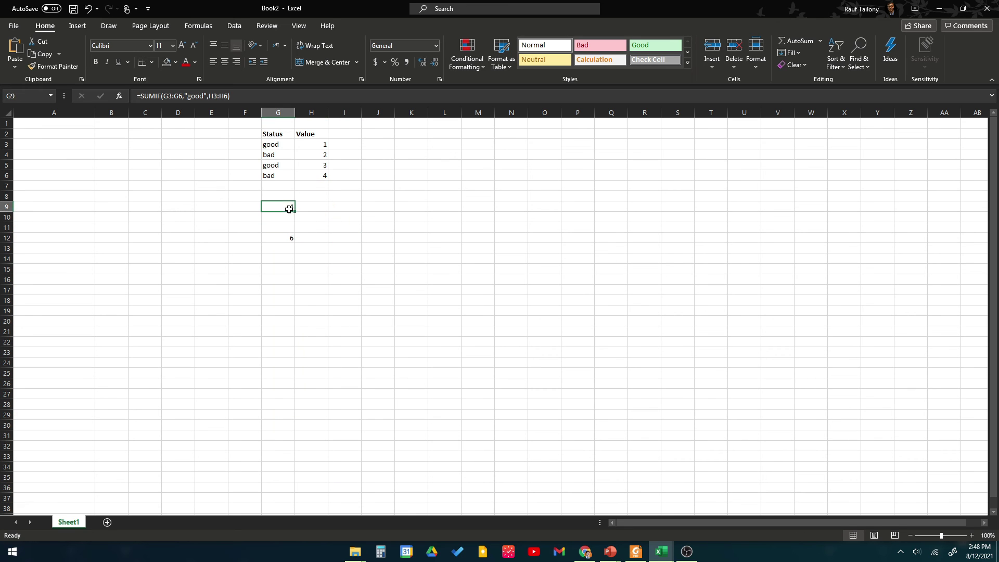
click(204, 96)
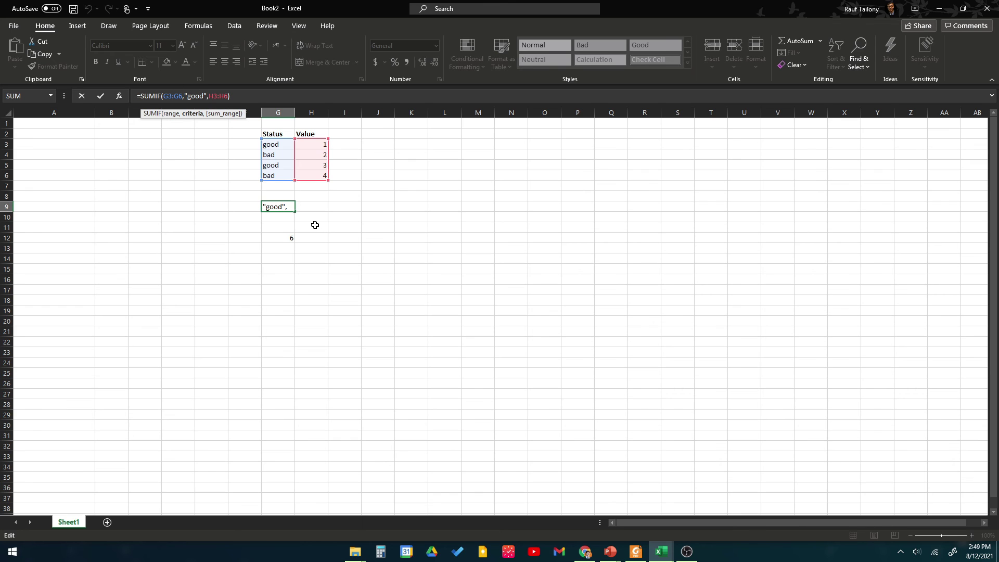